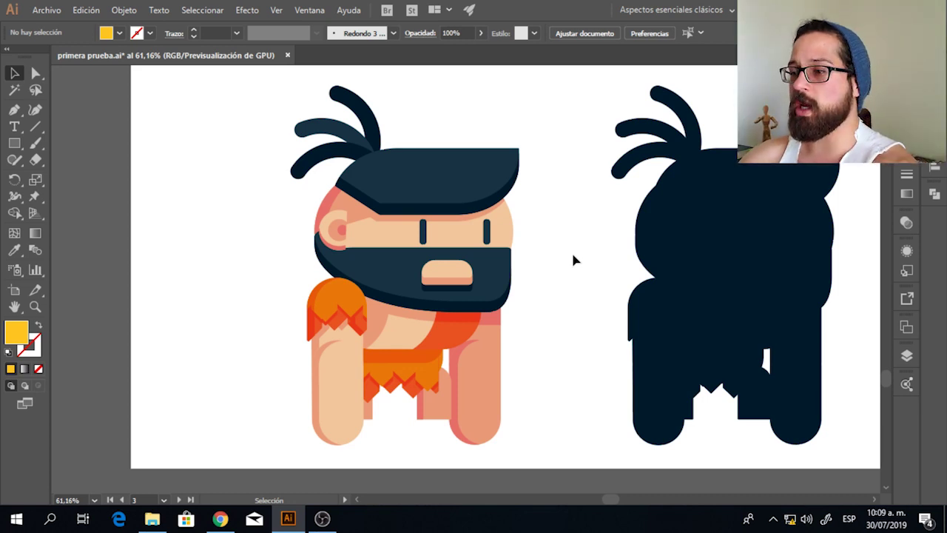
Examine the anime hairstyle reference images and the early head and body variants of the caveman character.
drag(610, 282, 581, 267)
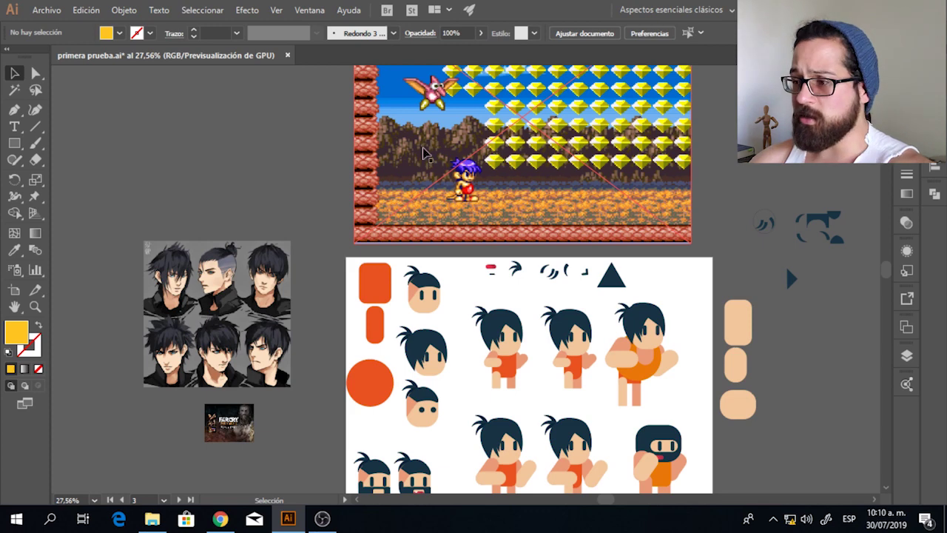
scroll(715, 138, up, 1)
scroll(179, 330, up, 1)
drag(179, 330, 164, 181)
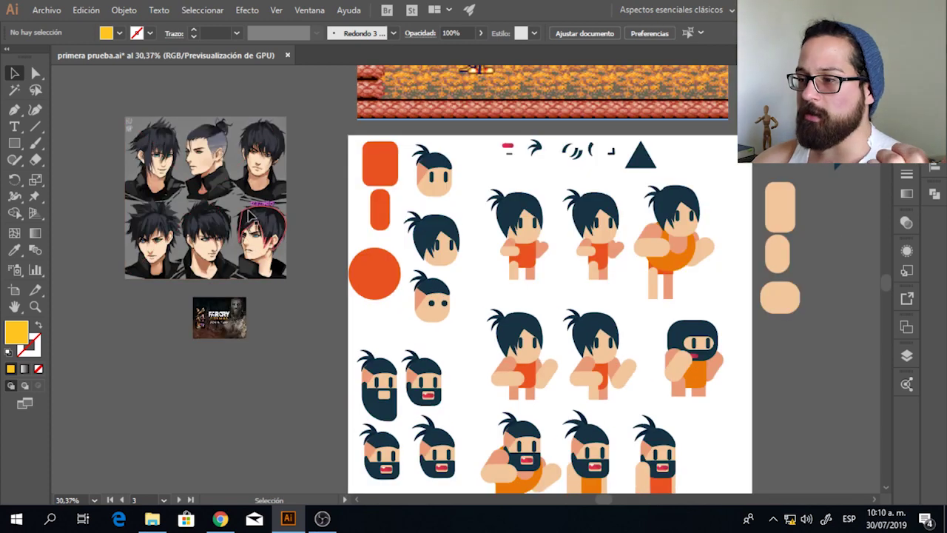
scroll(304, 158, down, 1)
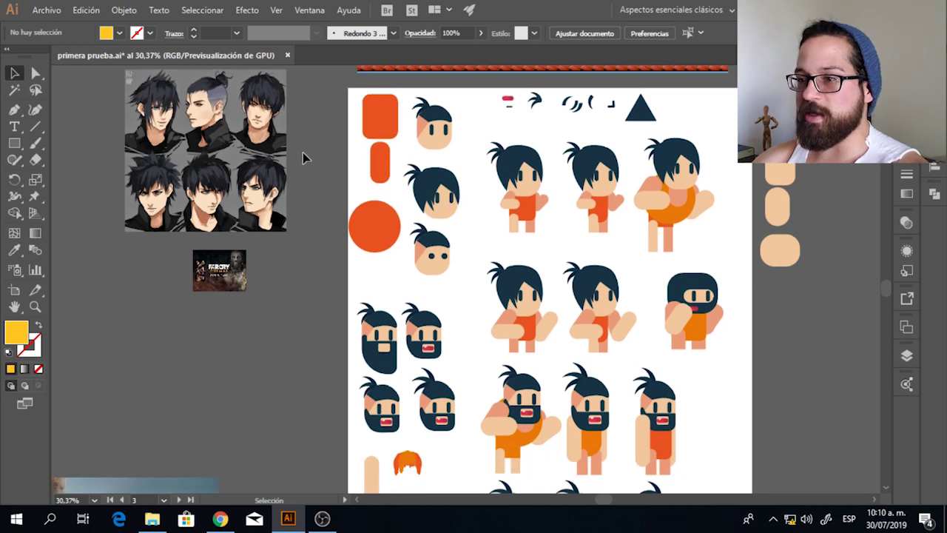
scroll(303, 158, down, 1)
scroll(304, 158, right, 1)
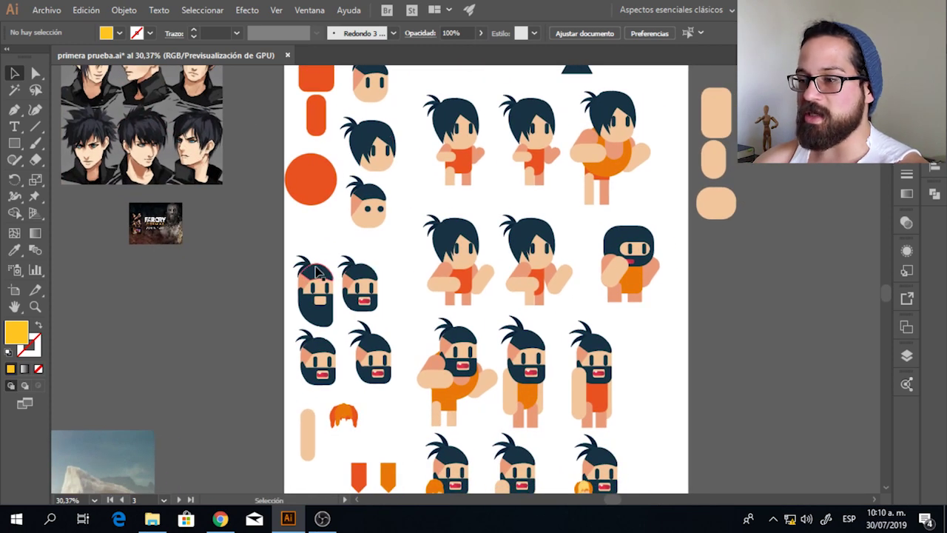
scroll(522, 122, up, 1)
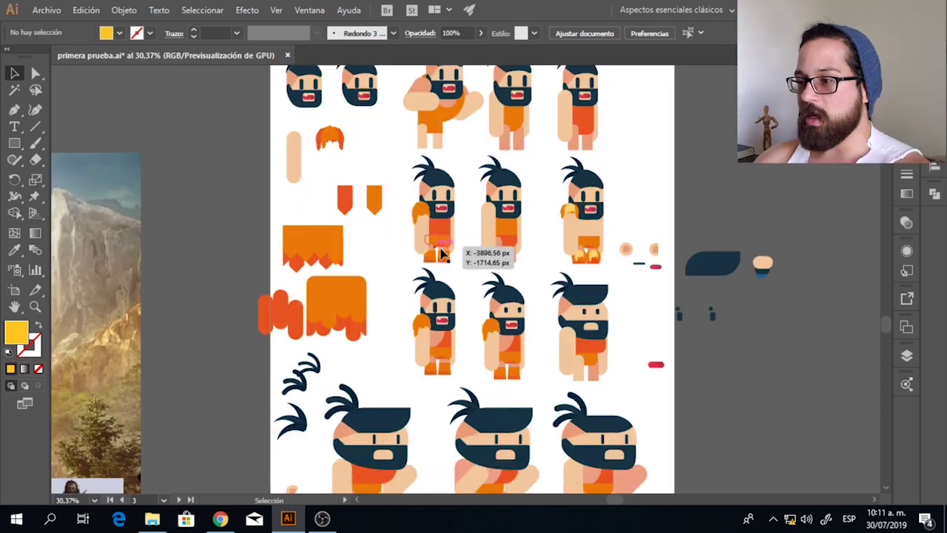
Examine the prehistoric hunter reference images, the more developed character versions and the colour palette sheet.
drag(411, 248, 557, 231)
drag(323, 292, 444, 264)
scroll(418, 268, down, 1)
drag(349, 274, 536, 197)
click(233, 213)
click(527, 213)
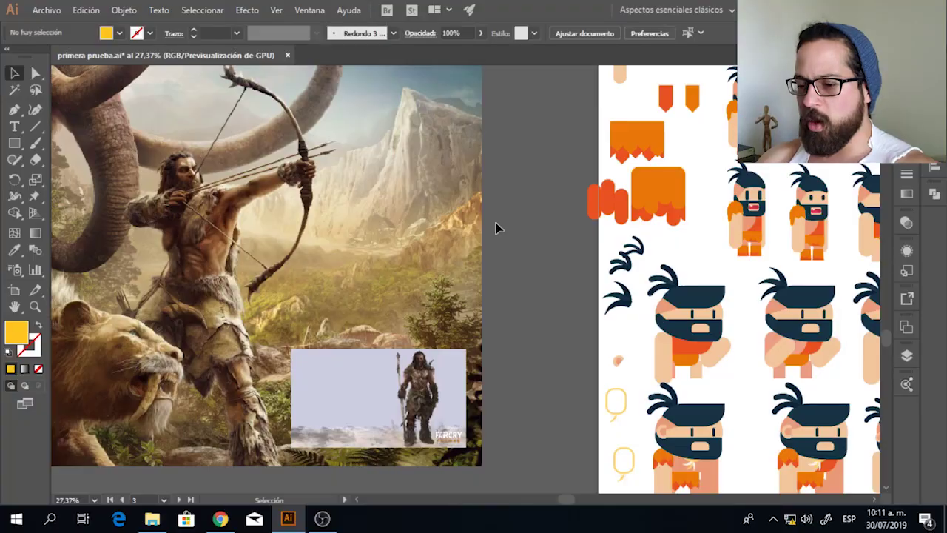
drag(536, 244, 399, 258)
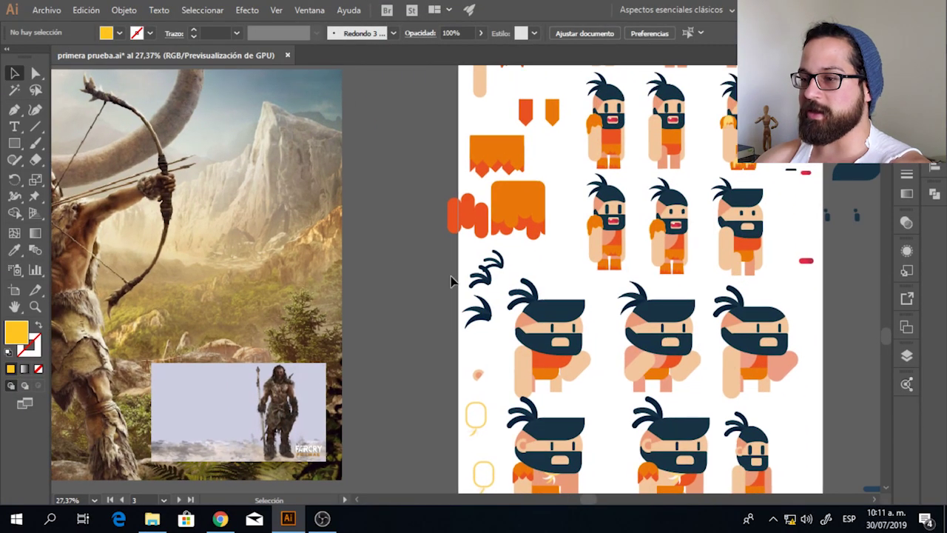
drag(438, 319, 371, 275)
scroll(576, 365, down, 4)
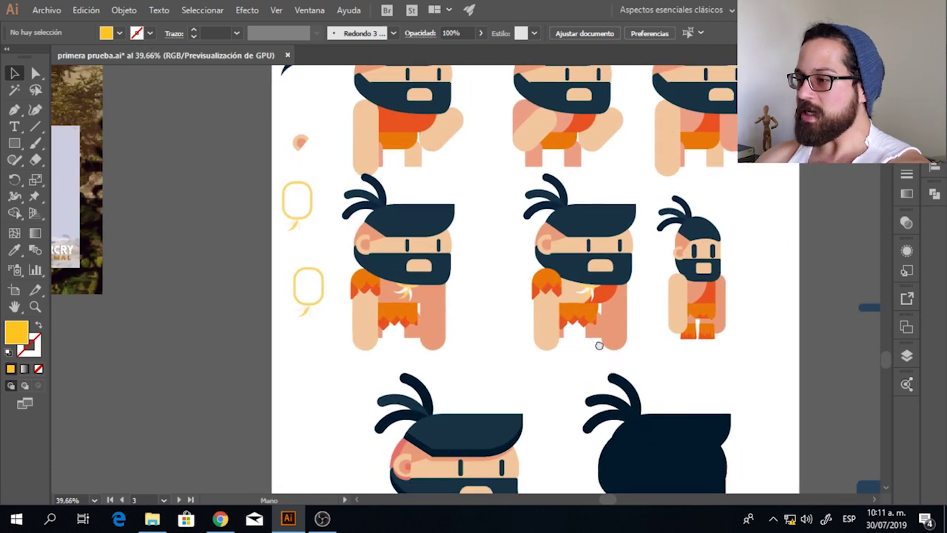
scroll(375, 387, up, 2)
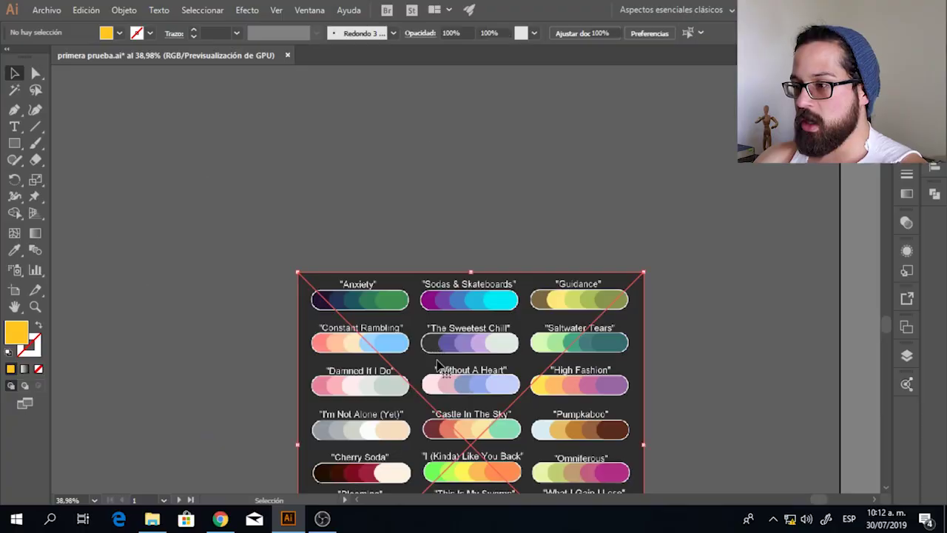
drag(473, 385, 548, 249)
click(637, 216)
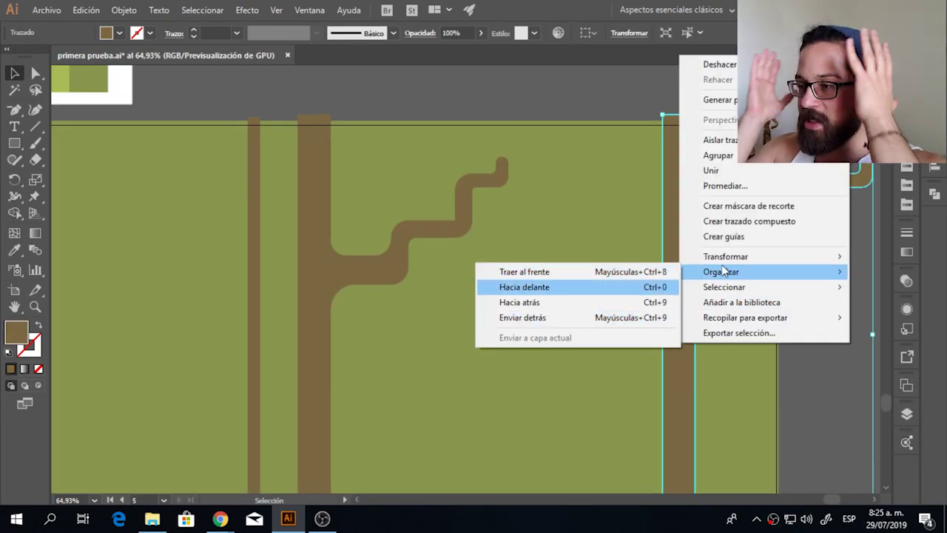
Send the brown branched tree at the green background's right edge to the back.
click(518, 316)
click(121, 221)
drag(851, 285, 756, 285)
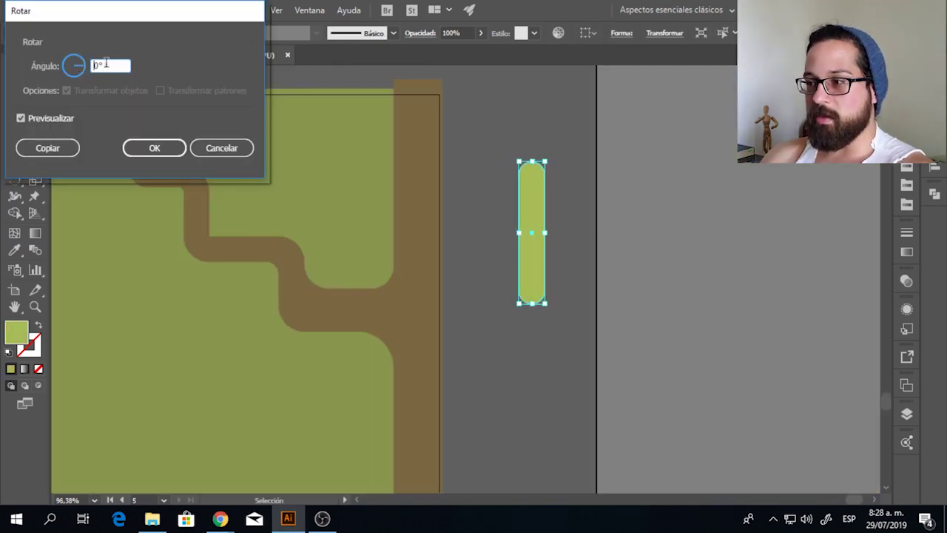
Rotate copies of the rounded light green bar around its centre into a twelve-lobed bush, and place a duplicate below it.
text(20)
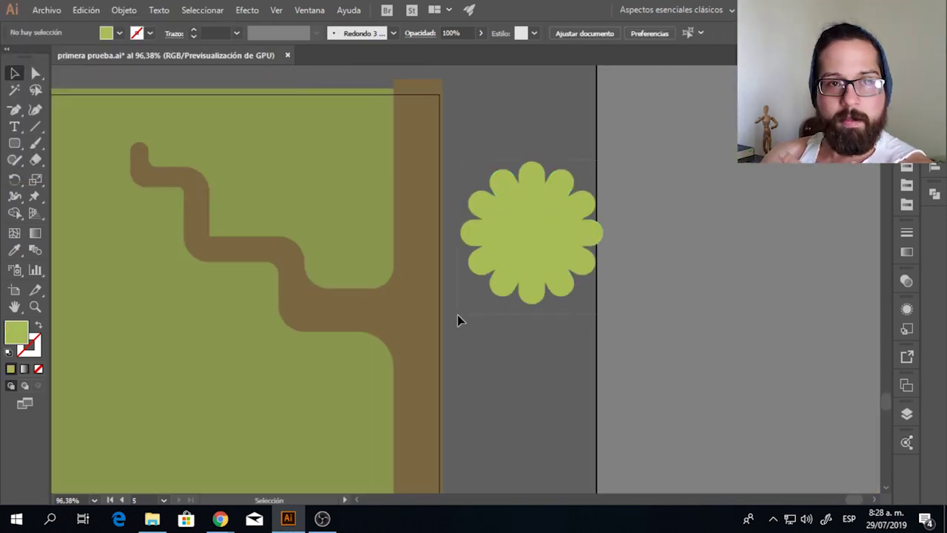
right_click(527, 227)
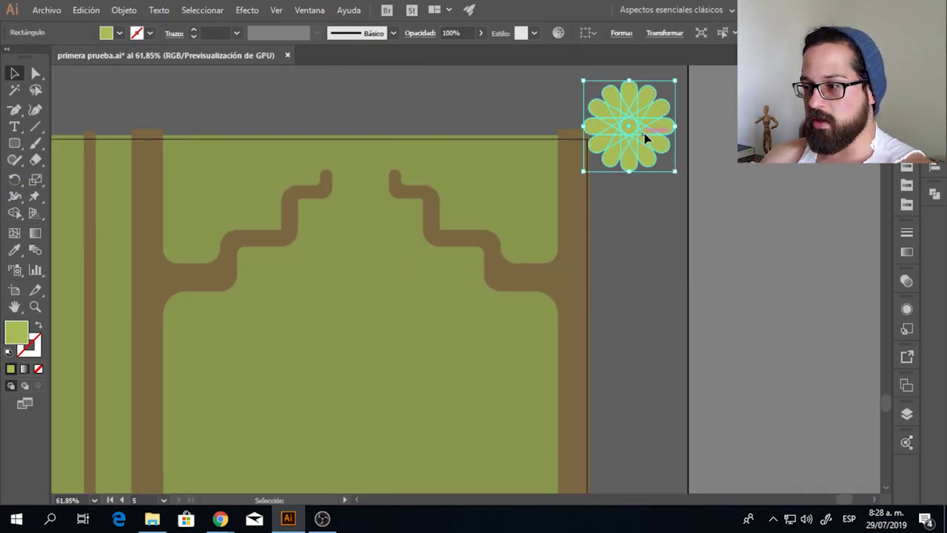
drag(647, 135, 647, 265)
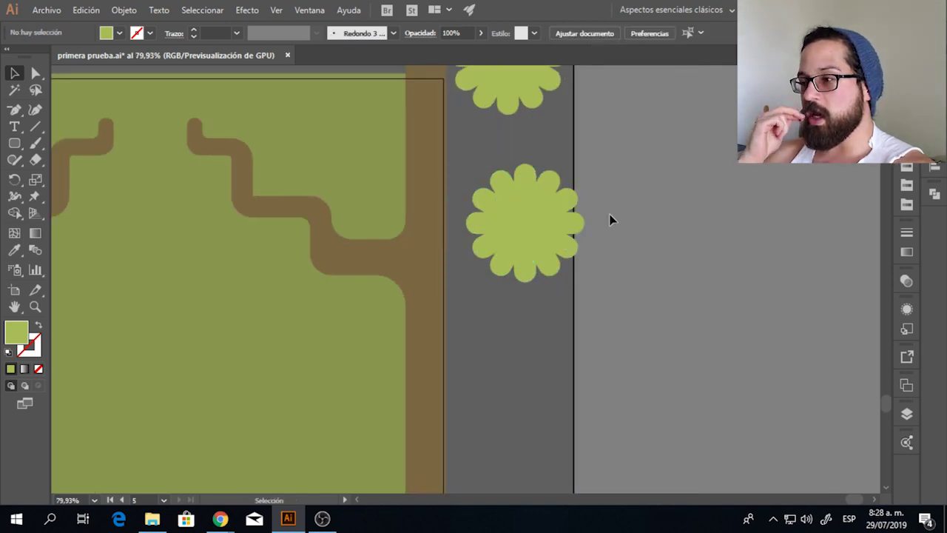
Draw a light green rectangle covering the lower half of the duplicated bush.
key(m)
drag(451, 222, 644, 323)
key(ctrl+z)
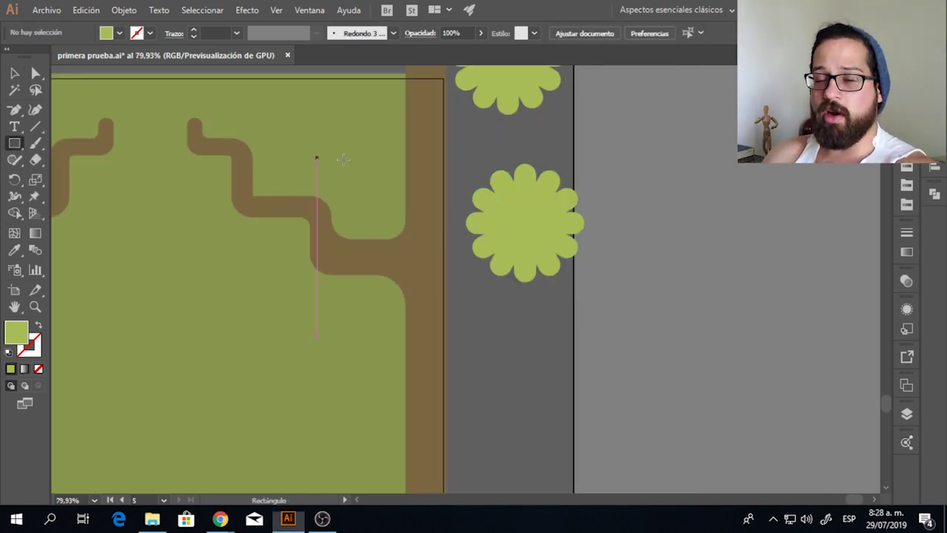
drag(453, 223, 622, 303)
Divide the duplicated bush and the overlapping rectangle with Pathfinder, and ungroup the resulting pieces.
click(14, 73)
drag(459, 145, 643, 319)
click(935, 194)
click(775, 256)
right_click(597, 252)
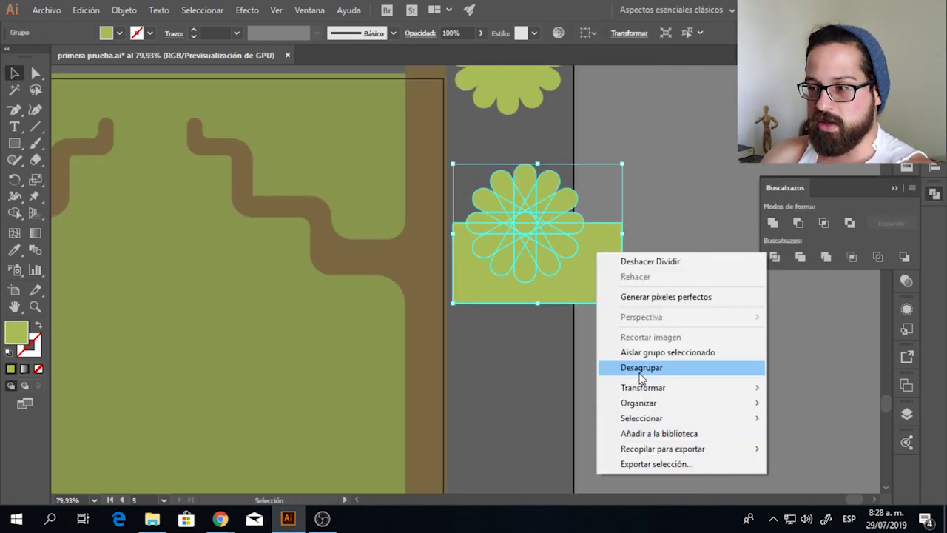
click(641, 375)
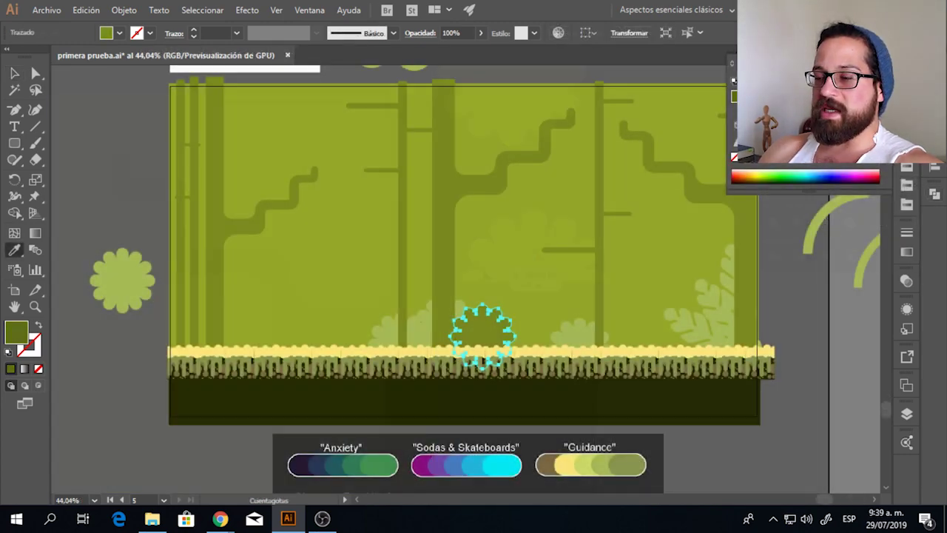
Recolour the bushes and the fern along the ground strip to one dark olive green.
click(459, 399)
click(15, 76)
drag(370, 376, 747, 245)
key(i)
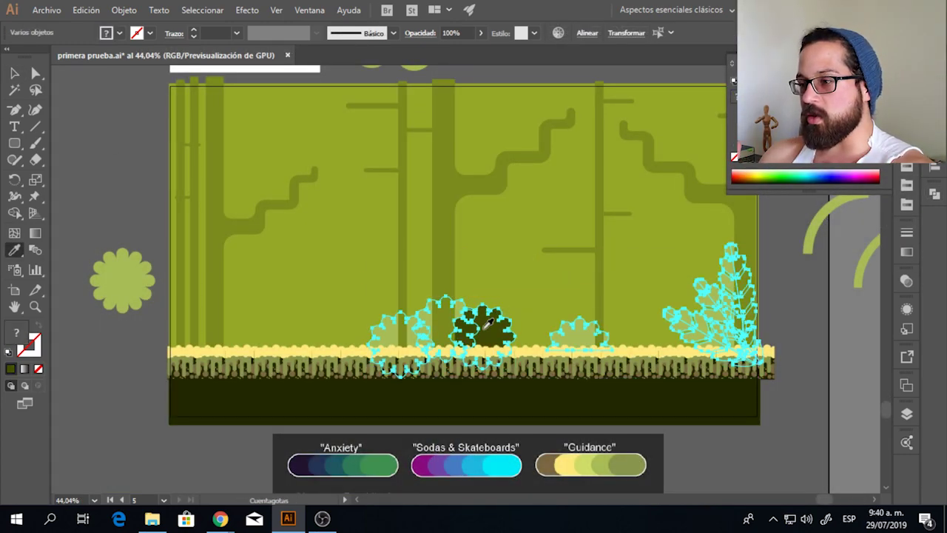
click(499, 313)
Recolour the spare bush outside the artboard to match the dark green of the bushes on the ground.
click(15, 73)
click(138, 219)
click(122, 281)
click(15, 250)
click(425, 328)
click(14, 73)
drag(223, 194, 213, 220)
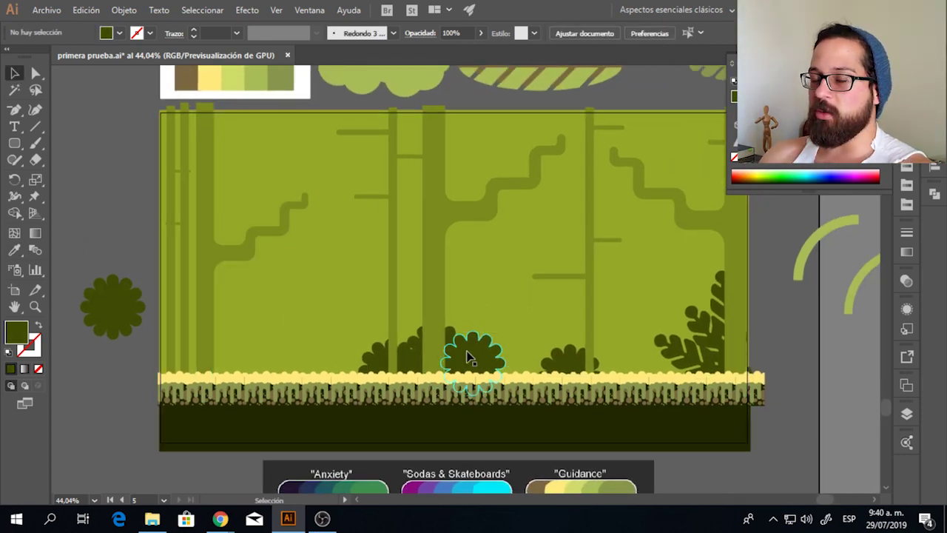
Enlarge the bush beside the central tree and add an enlarged bush copy at the left end of the ground.
click(458, 361)
drag(507, 330, 527, 310)
click(511, 298)
drag(381, 362, 180, 351)
drag(223, 326, 244, 318)
Copy the complete fern group from the right end of the ground to the trees at the left end.
drag(682, 351, 286, 341)
key(ctrl+z)
shift+click(722, 294)
shift+click(698, 320)
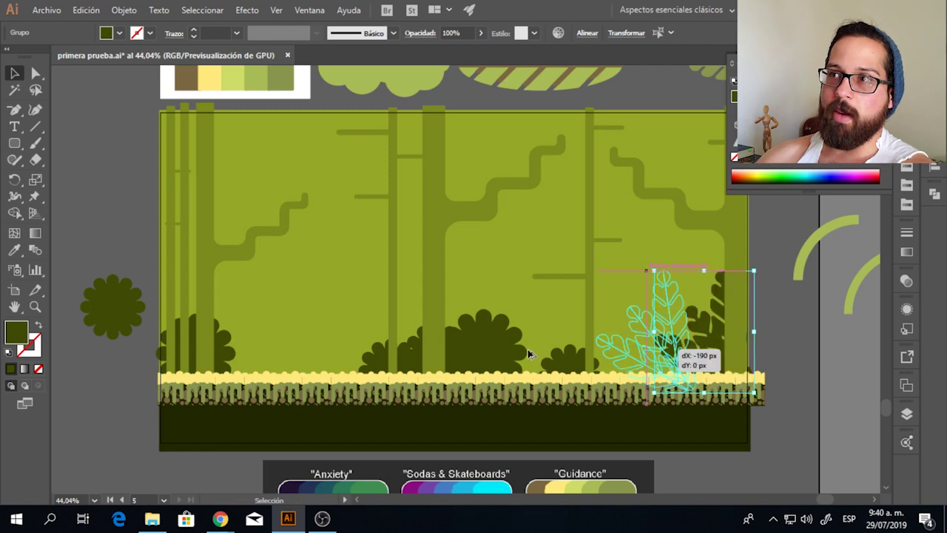
drag(711, 352, 230, 347)
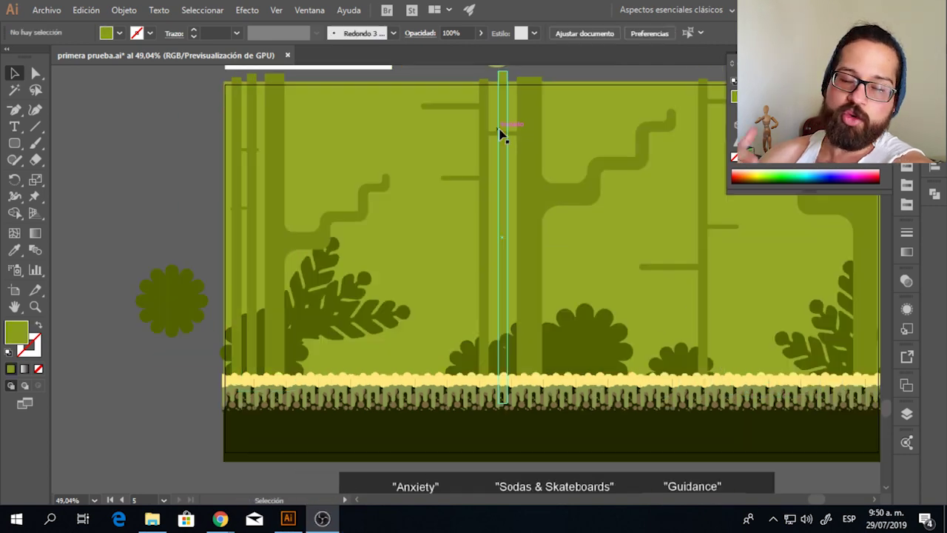
Duplicate the thin pale green trunk and place the copy between the left and central trees.
drag(503, 136, 434, 135)
click(434, 222)
drag(434, 222, 336, 222)
Add an enlarged pale green bush behind the trees in the left half of the scene.
click(518, 340)
drag(518, 340, 266, 353)
right_click(333, 355)
click(570, 351)
click(74, 223)
drag(315, 359, 359, 398)
click(82, 229)
drag(117, 161, 145, 193)
click(296, 170)
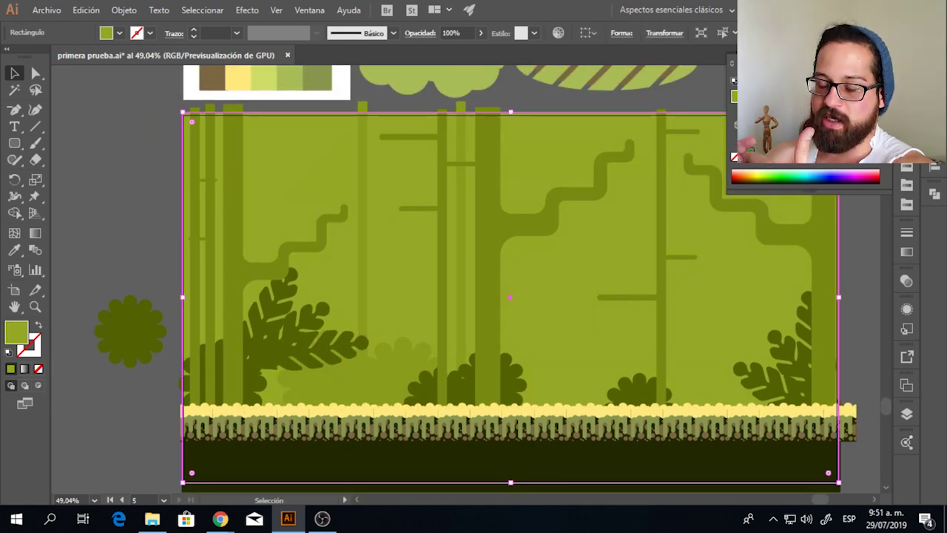
click(128, 198)
drag(129, 198, 133, 177)
Replace the dark bush beside the central trunk with the larger pale bush, recoloured to the same dark green.
click(516, 382)
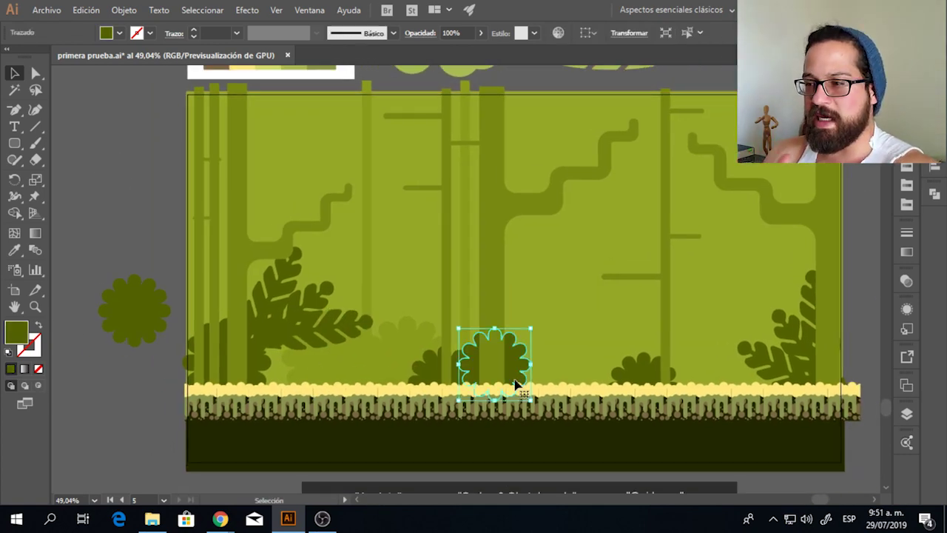
click(370, 361)
key(Delete)
drag(389, 359, 530, 358)
click(15, 251)
click(468, 365)
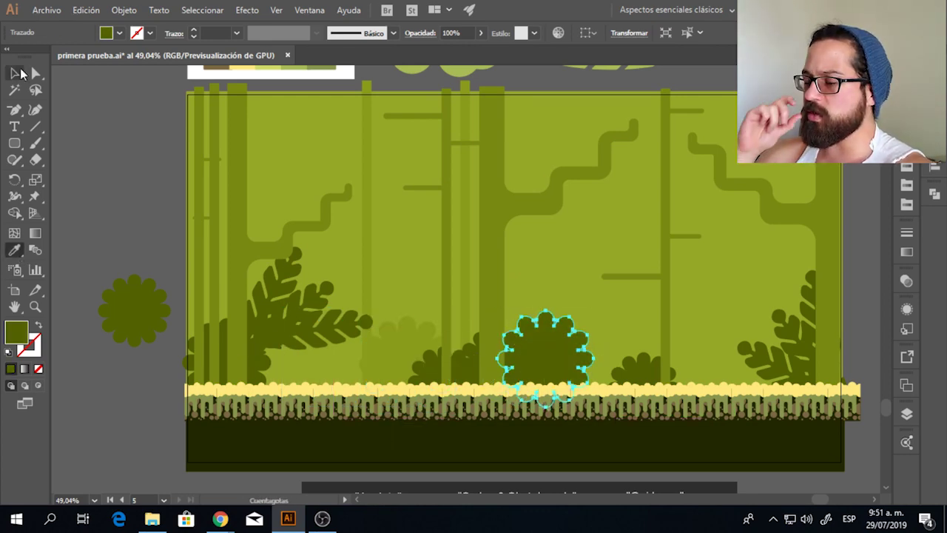
click(15, 73)
click(111, 140)
drag(591, 304, 609, 332)
click(435, 378)
key(ctrl+shift+a)
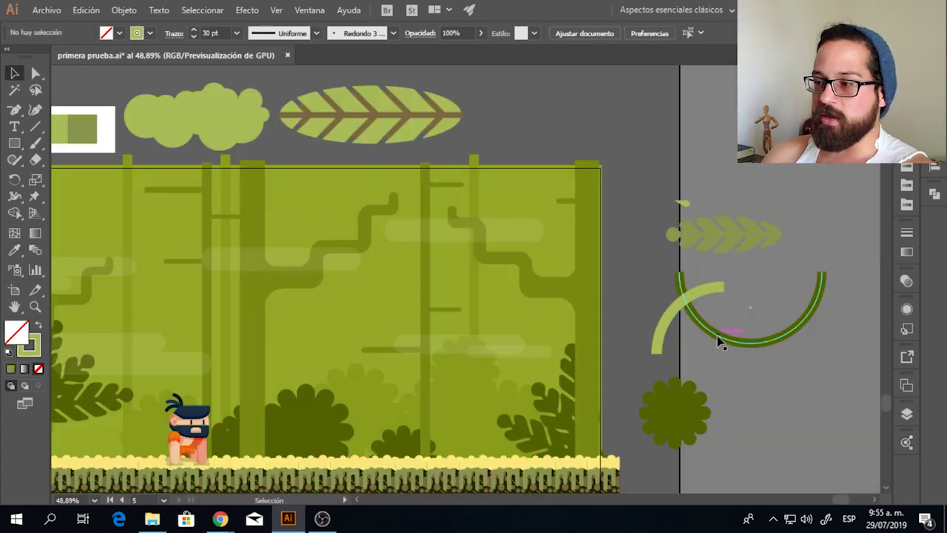
Hang the dark green semicircular vine among the upper branches near the background's right edge.
click(717, 335)
drag(805, 322, 570, 218)
click(646, 274)
drag(634, 295, 657, 313)
click(699, 326)
Delete one vine piece and reposition the other curved vines around the trees in the right half of the scene.
drag(578, 252, 818, 247)
click(546, 257)
key(Delete)
drag(547, 259, 615, 261)
drag(857, 252, 729, 178)
drag(741, 176, 637, 257)
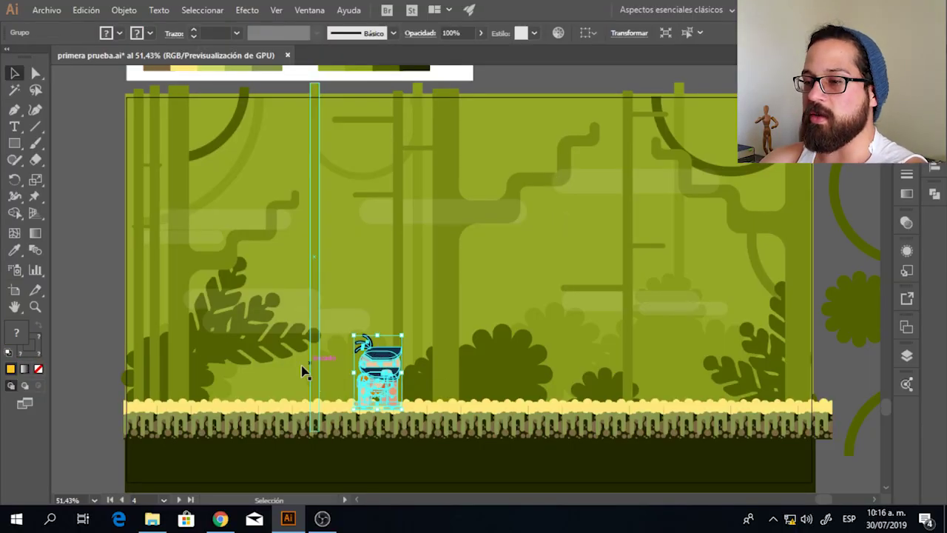
Cut the crimson rounded shape down to a half circle and scale it smaller above the dark tree's branch.
click(105, 333)
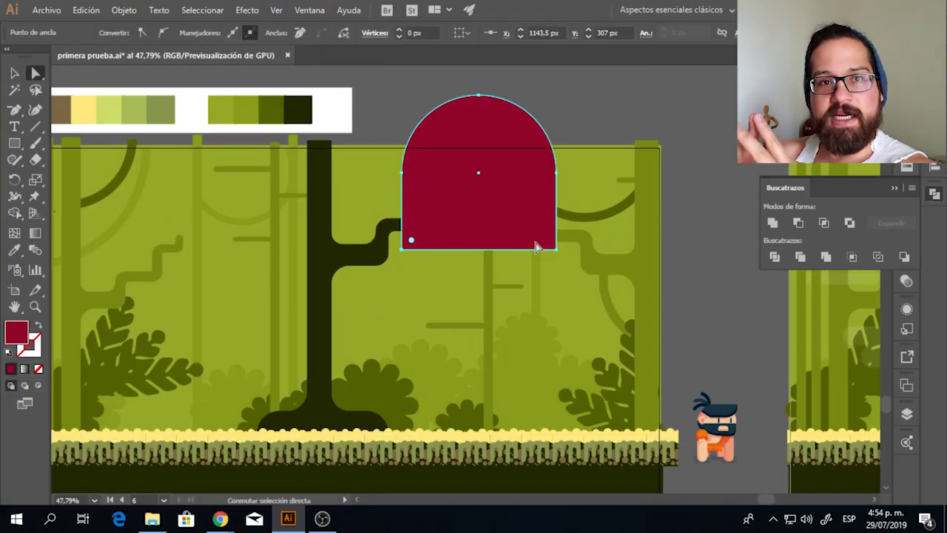
key(Delete)
drag(529, 110, 494, 140)
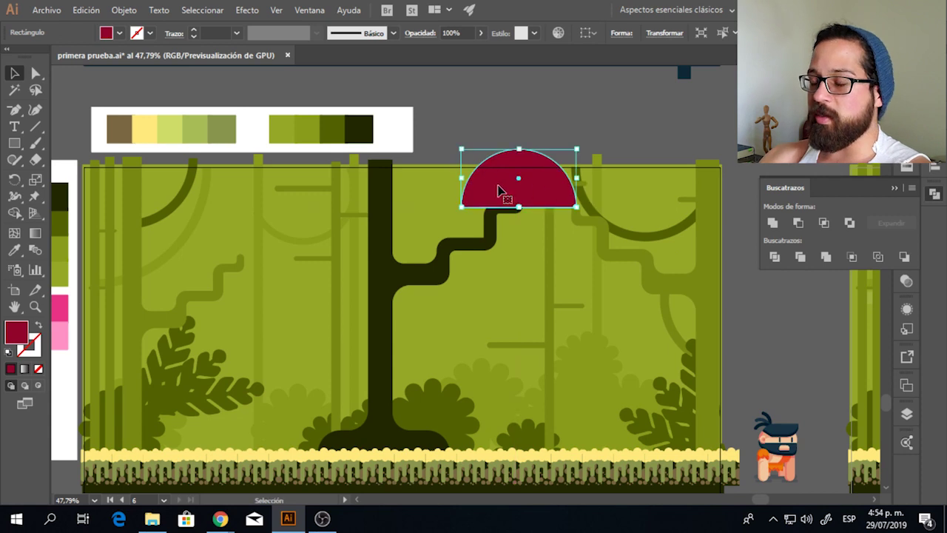
Draw narrow crimson rectangles of varying lengths hanging from the half circle's flat edge as drips.
key(m)
scroll(511, 182, up, 4)
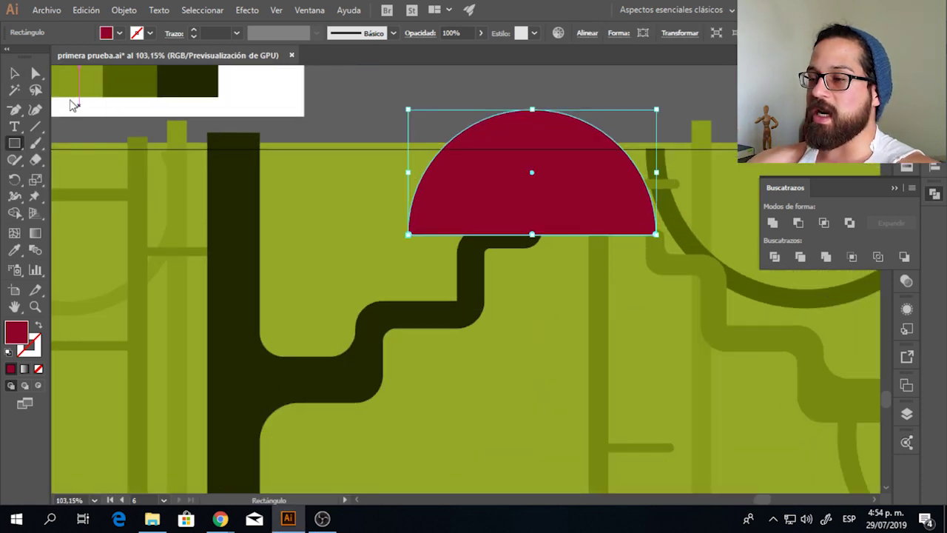
ctrl+click(72, 101)
drag(439, 375, 442, 375)
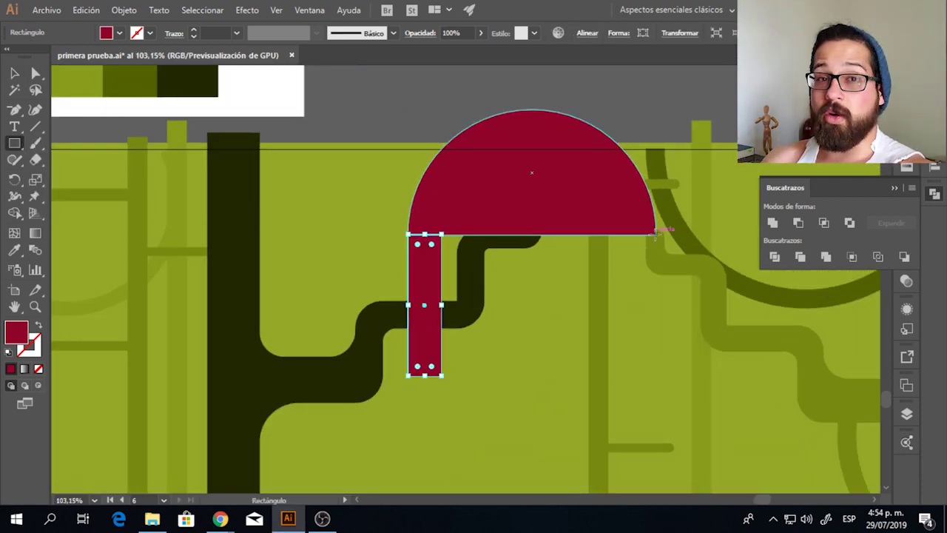
drag(628, 235, 656, 350)
drag(560, 235, 586, 345)
drag(498, 335, 521, 339)
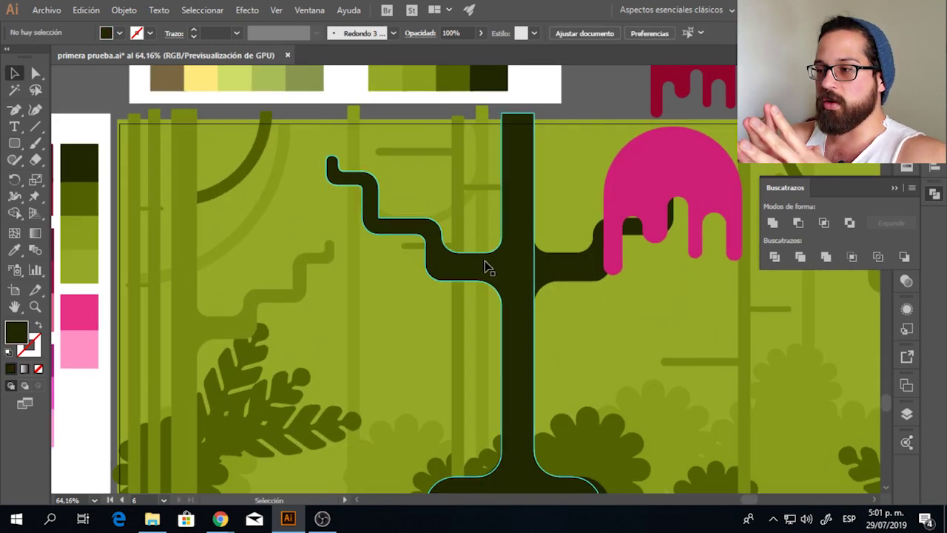
Select the dark tree copy with the left-reaching branch and open it for editing.
click(488, 268)
scroll(488, 268, up, 2)
double_click(467, 319)
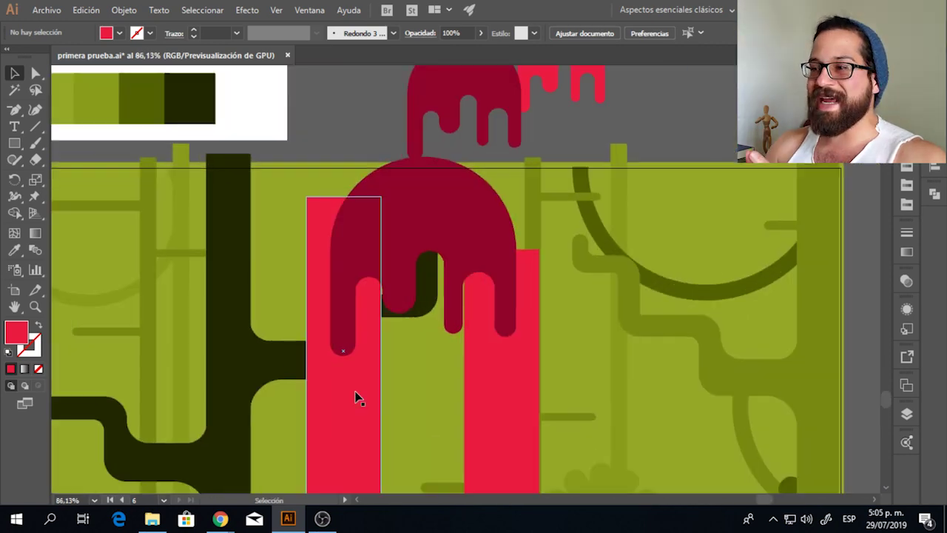
Try to reposition the left red bar behind the crimson foliage drips.
drag(380, 197, 357, 283)
key(ctrl+z)
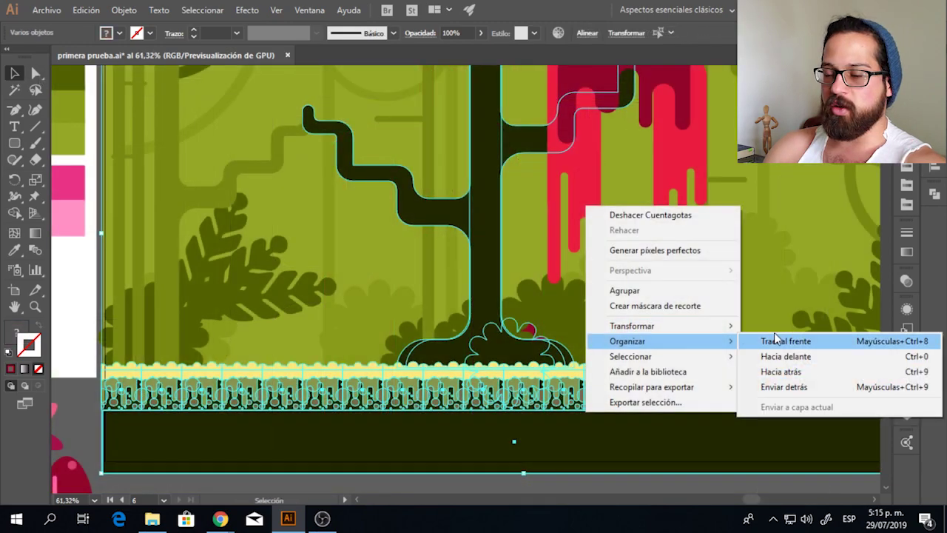
Bring the ground and dark tree in front of the crimson bush, and distribute bush copies around the trunk's base.
click(771, 338)
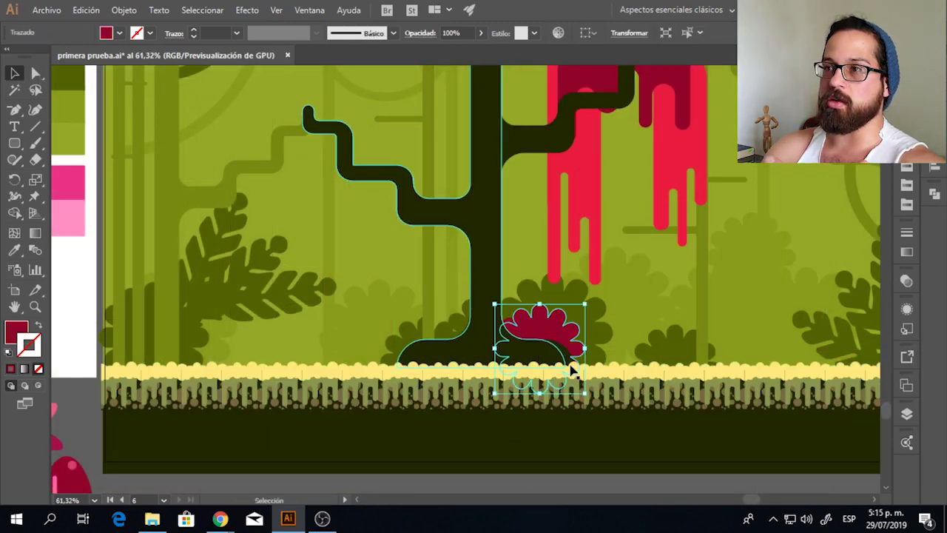
drag(617, 336, 617, 336)
drag(539, 335, 466, 292)
drag(454, 292, 401, 342)
drag(555, 317, 556, 311)
scroll(409, 270, down, 1)
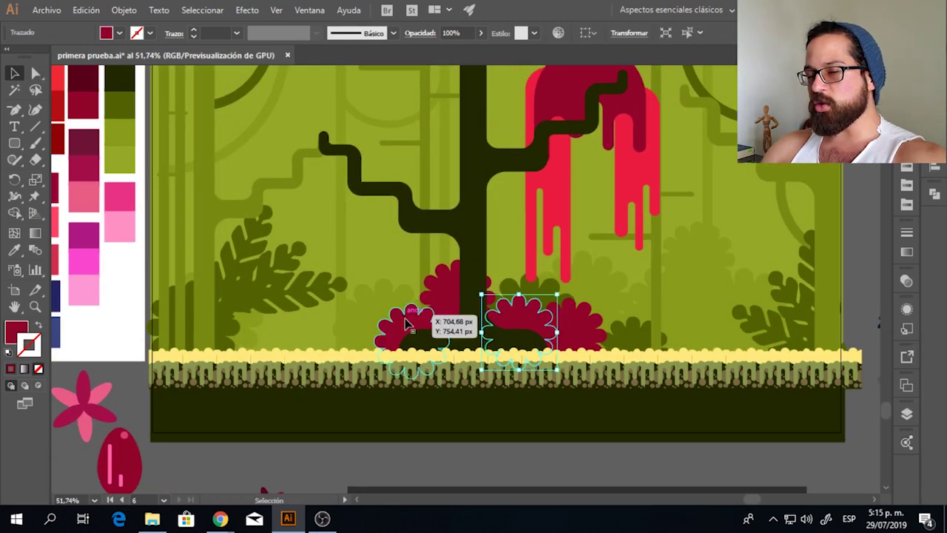
Shift the crimson bush left of the trunk inward and recolour the bush behind the trunk bright red with the Eyedropper.
drag(409, 319, 425, 319)
click(447, 287)
drag(496, 259, 487, 268)
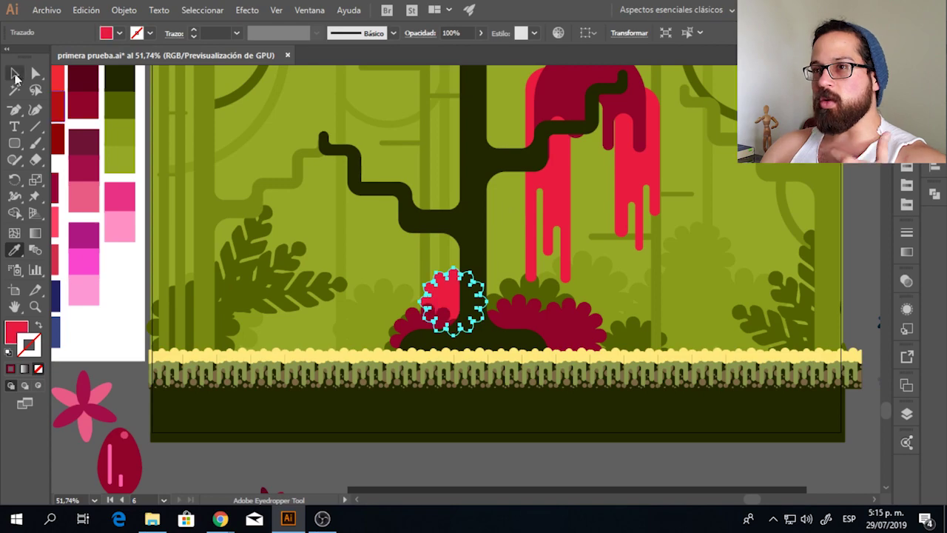
click(14, 72)
click(510, 467)
Place another copy of the bush above the crimson bushes right of the trunk and recolour it bright red with the Eyedropper.
scroll(535, 308, down, 1)
scroll(535, 309, up, 5)
drag(535, 311, 554, 306)
drag(614, 272, 584, 298)
drag(550, 332, 589, 290)
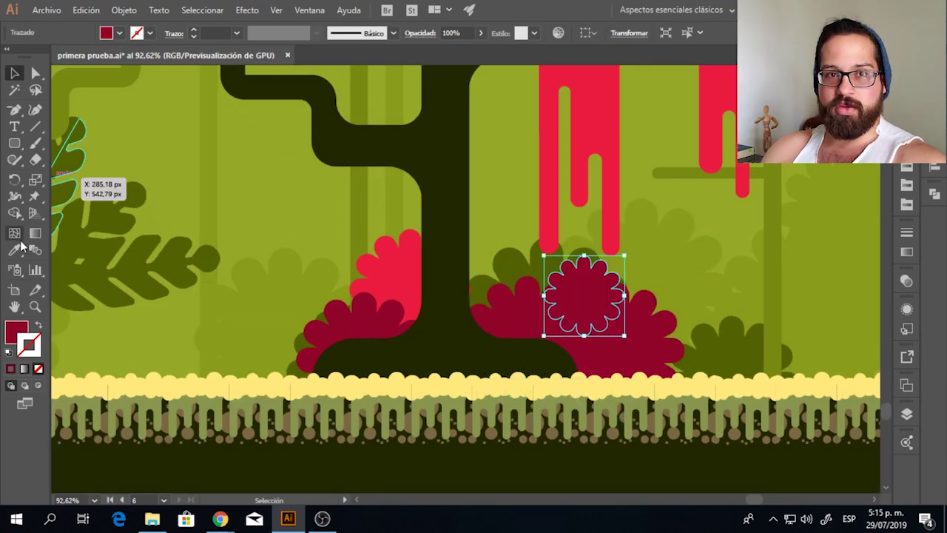
click(14, 250)
click(552, 222)
click(15, 72)
click(178, 192)
Layer the new bright red bush behind the crimson bushes right of the trunk and adjust the group's placement.
scroll(558, 293, down, 5)
click(516, 285)
shift+click(448, 297)
right_click(453, 301)
mouse_move(511, 232)
click(755, 229)
click(754, 226)
scroll(509, 223, up, 4)
click(526, 310)
drag(525, 310, 493, 299)
click(864, 240)
Stretch the large crimson foliage on the tree's right branch slightly wider toward its outer side.
scroll(518, 314, down, 3)
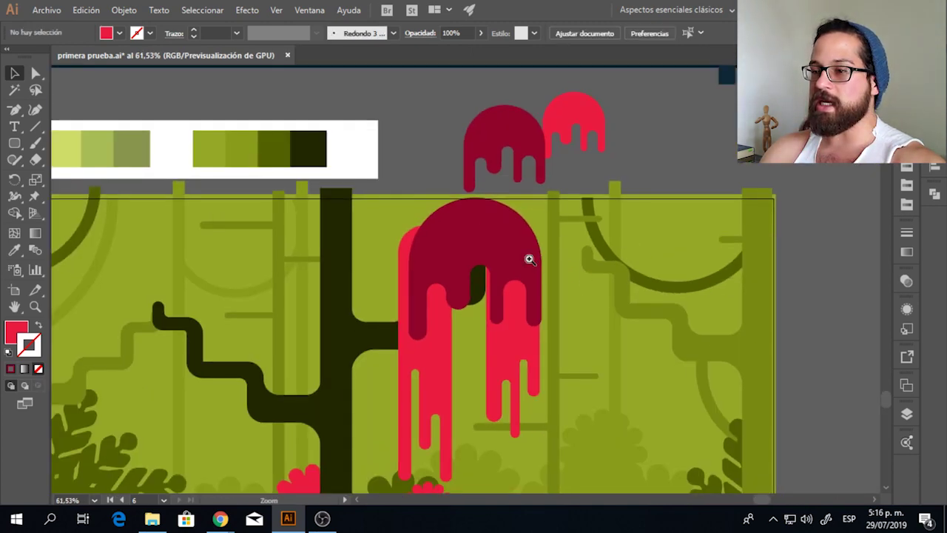
click(475, 244)
drag(542, 268, 555, 269)
click(652, 148)
Copy the outer bright red drip shape from the right branch to the end of the left branch and open its Reflect transformation.
scroll(518, 296, down, 3)
drag(457, 323, 476, 363)
drag(151, 258, 392, 278)
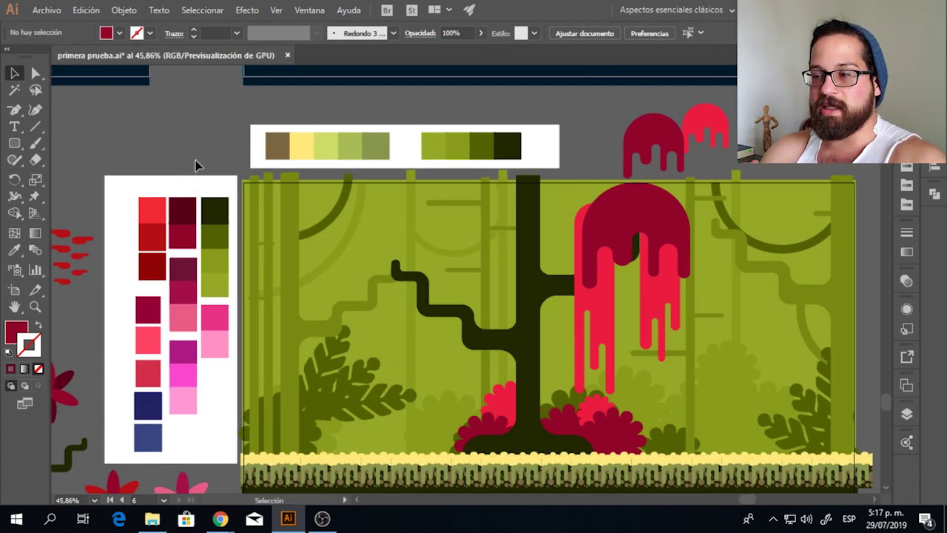
drag(183, 152, 248, 150)
click(730, 298)
drag(729, 297, 467, 324)
right_click(473, 294)
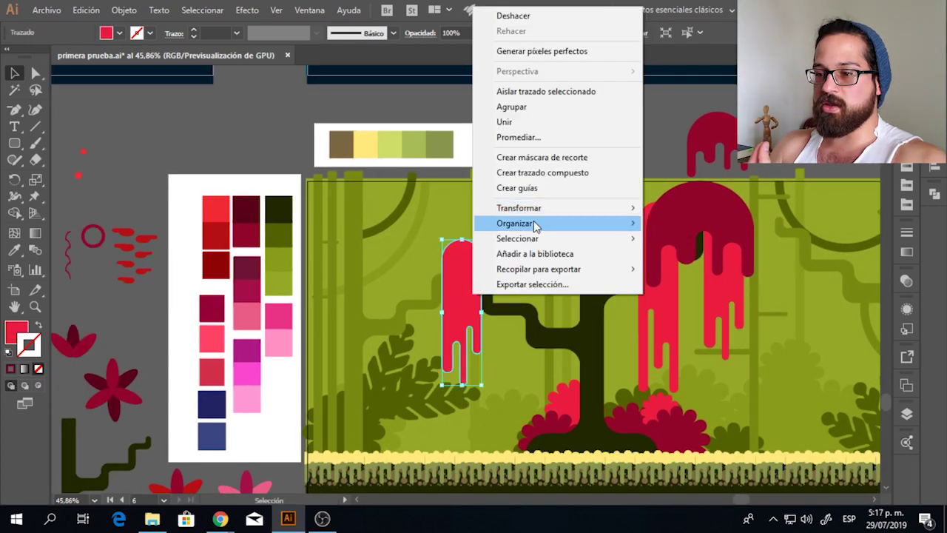
mouse_move(533, 208)
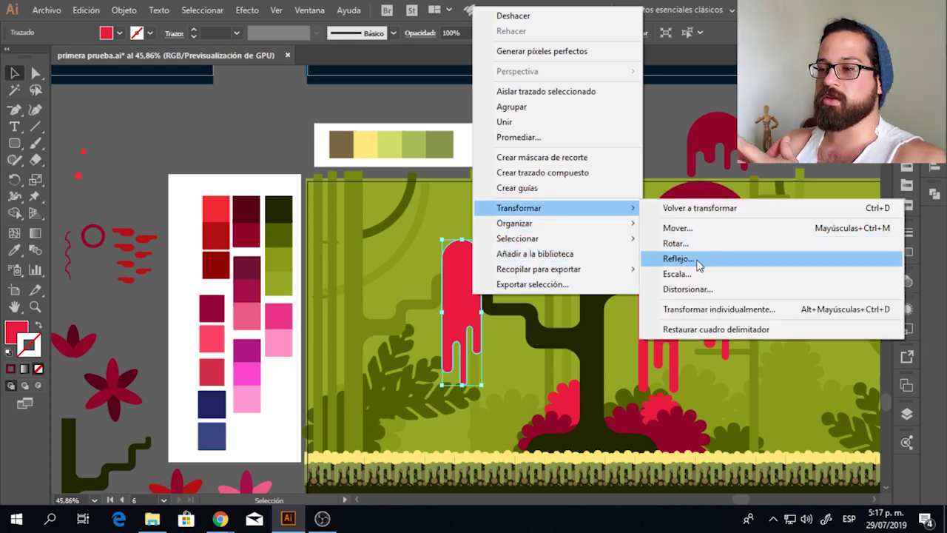
click(678, 258)
scroll(459, 311, up, 3)
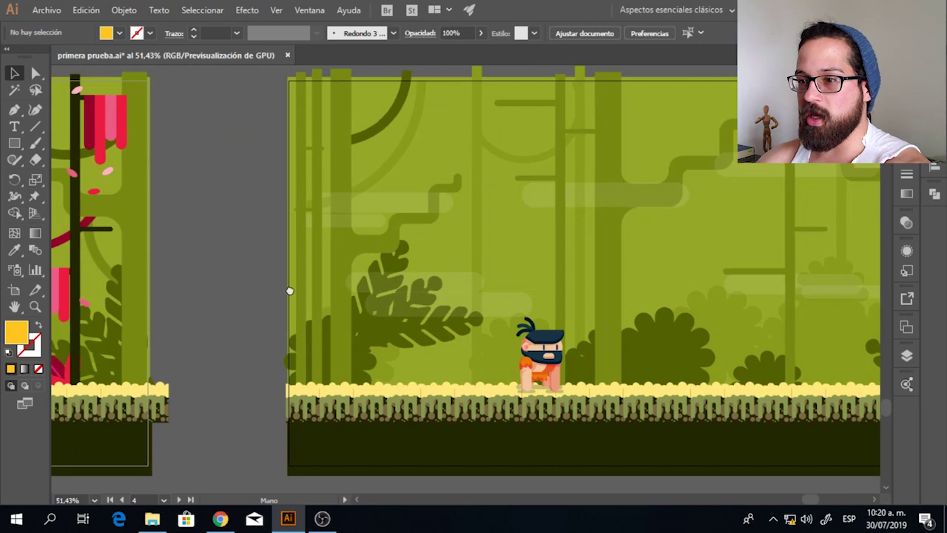
Examine the flower reference photos next to the colour palette.
drag(290, 291, 852, 304)
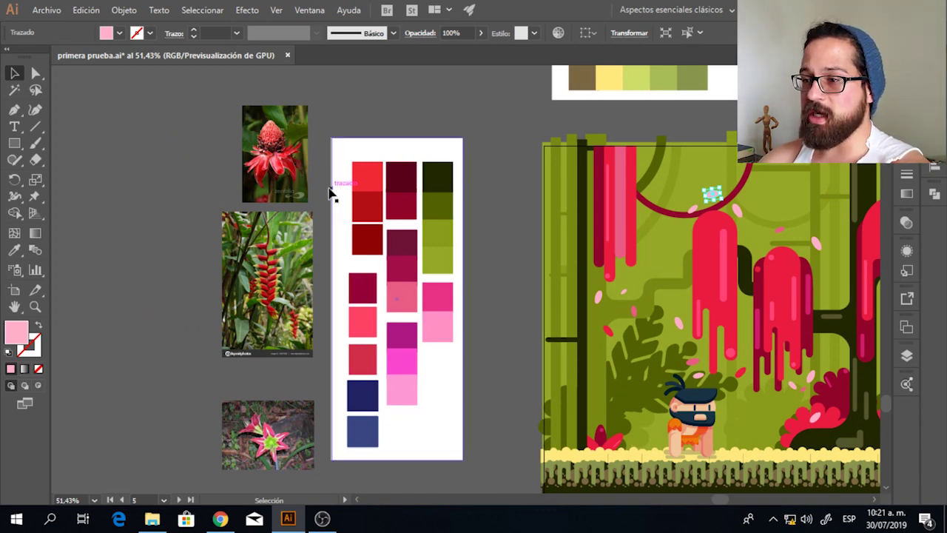
drag(323, 198, 350, 179)
scroll(221, 185, up, 1)
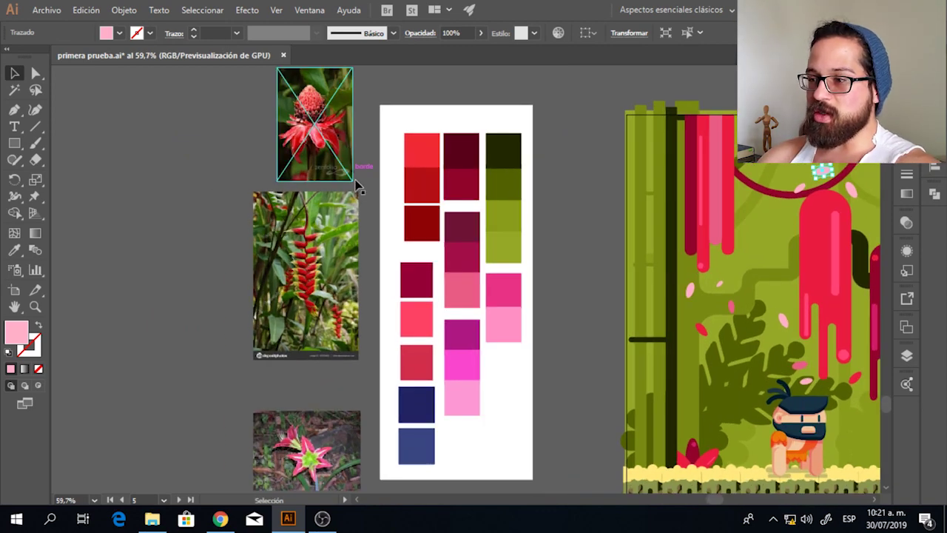